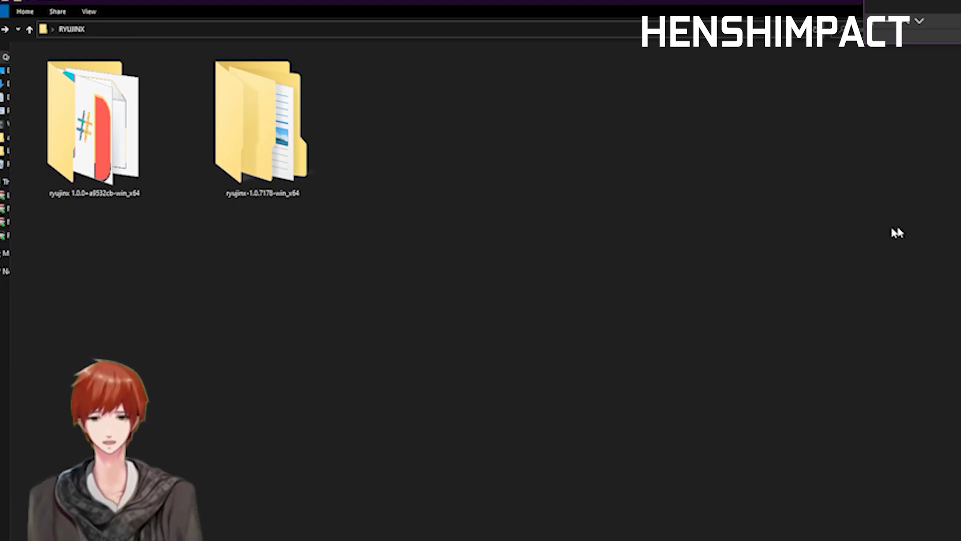
Step: Bring the RYUJINX folder window with its two Ryujinx build folders into focus
left_click(853, 247)
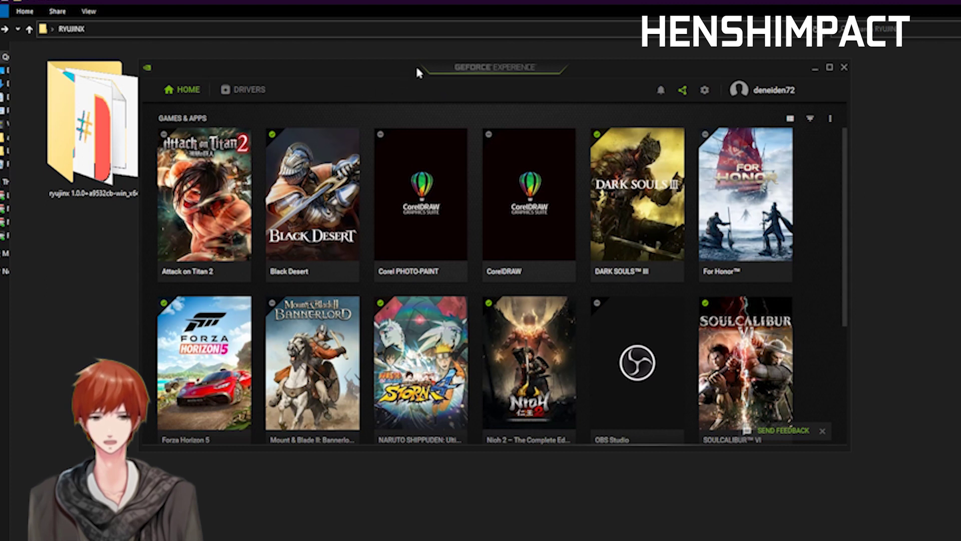
Step: Confirm Game Ready driver 511.23 is the latest version, then minimize GeForce Experience
left_click_drag(416, 68, 482, 46)
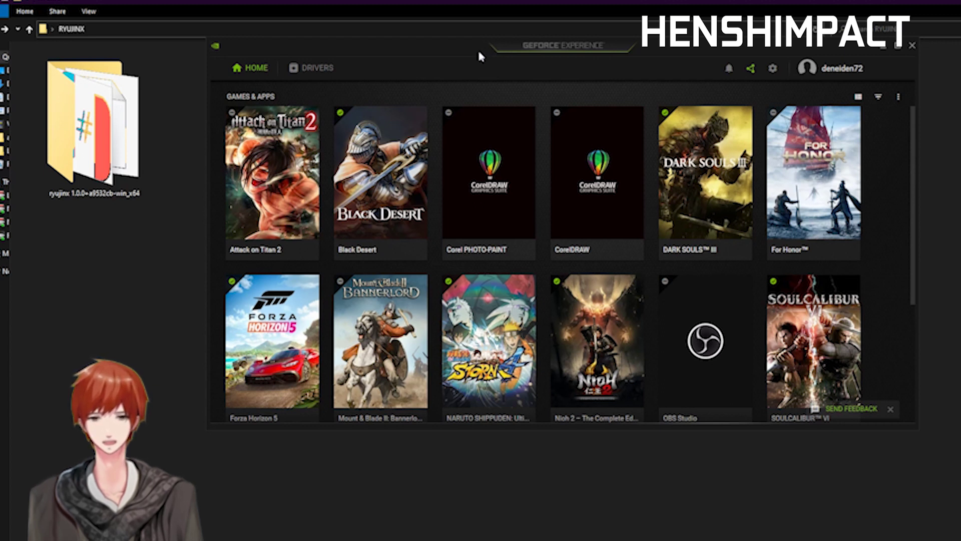
left_click(304, 73)
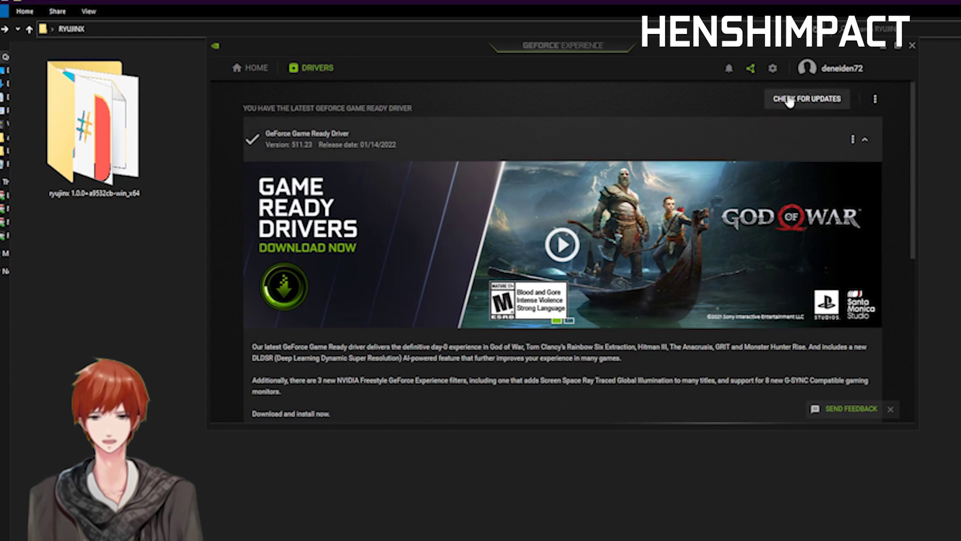
left_click(801, 99)
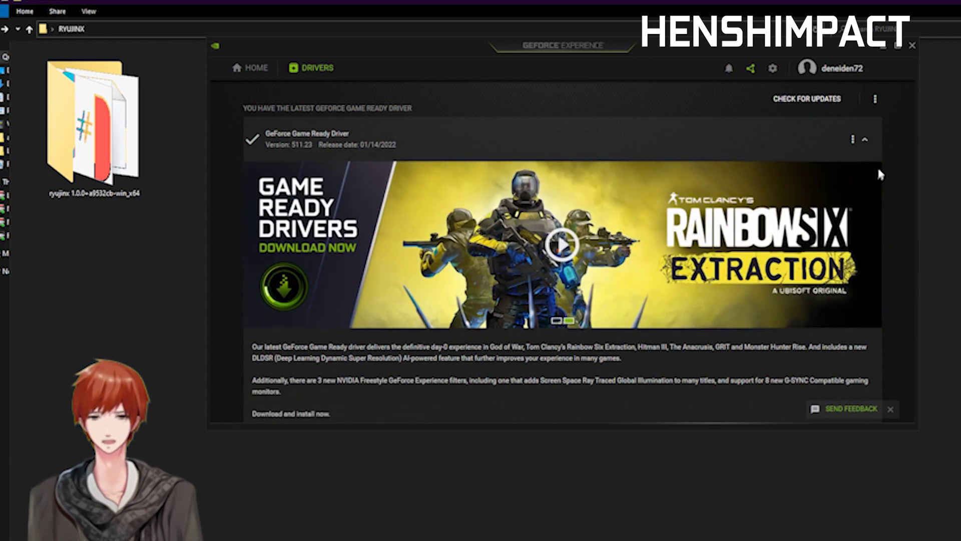
left_click(822, 100)
left_click(805, 101)
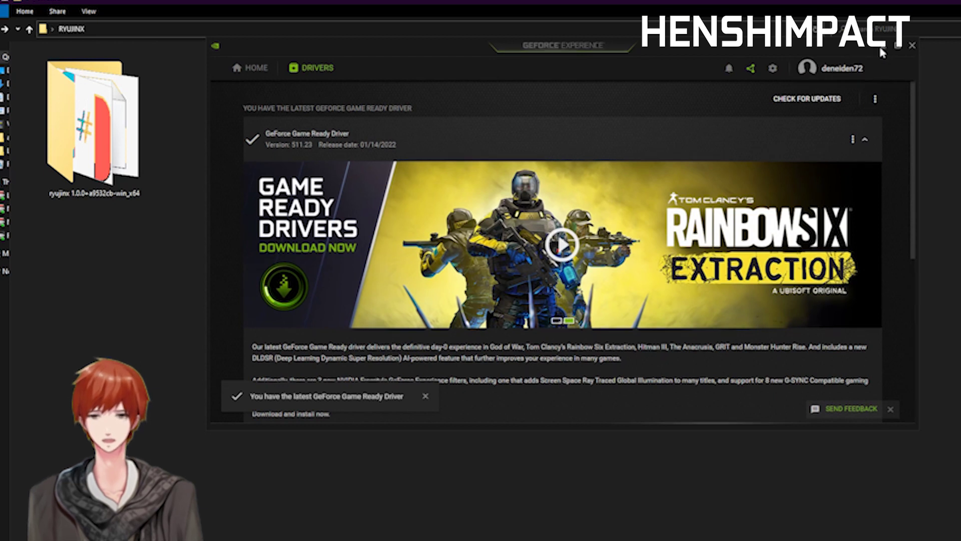
left_click(882, 46)
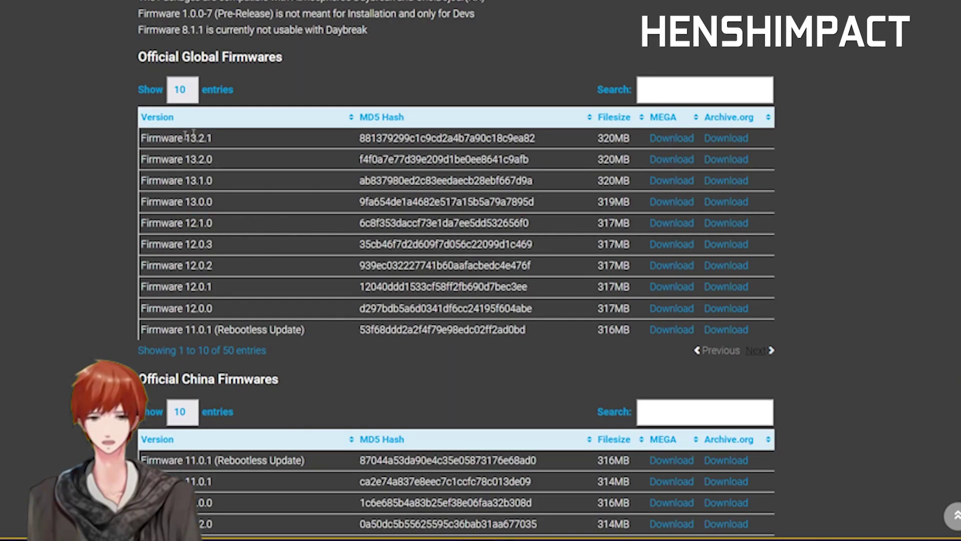
Step: Highlight 13.2 in the Firmware 13.2.1 row of the firmware table, then clear the highlight
left_click_drag(184, 138, 204, 138)
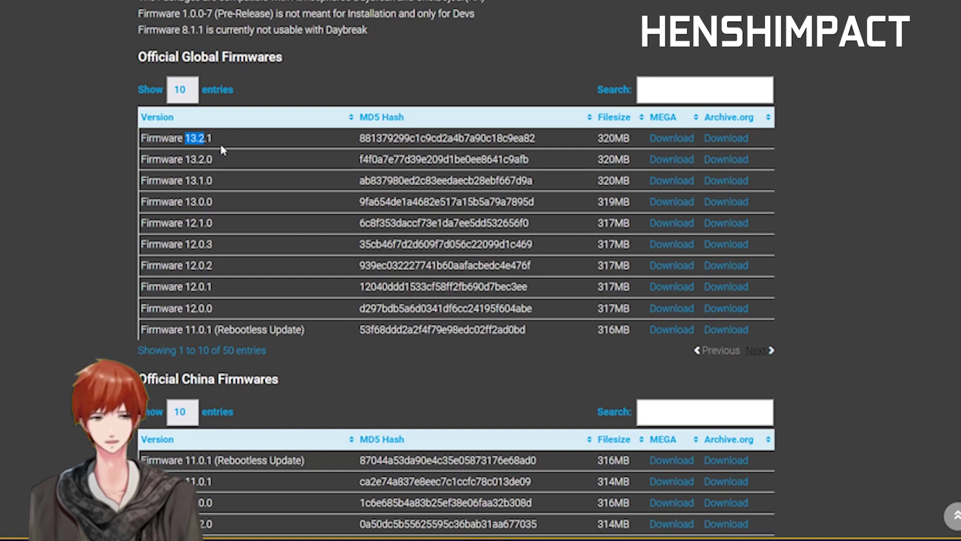
left_click(213, 146)
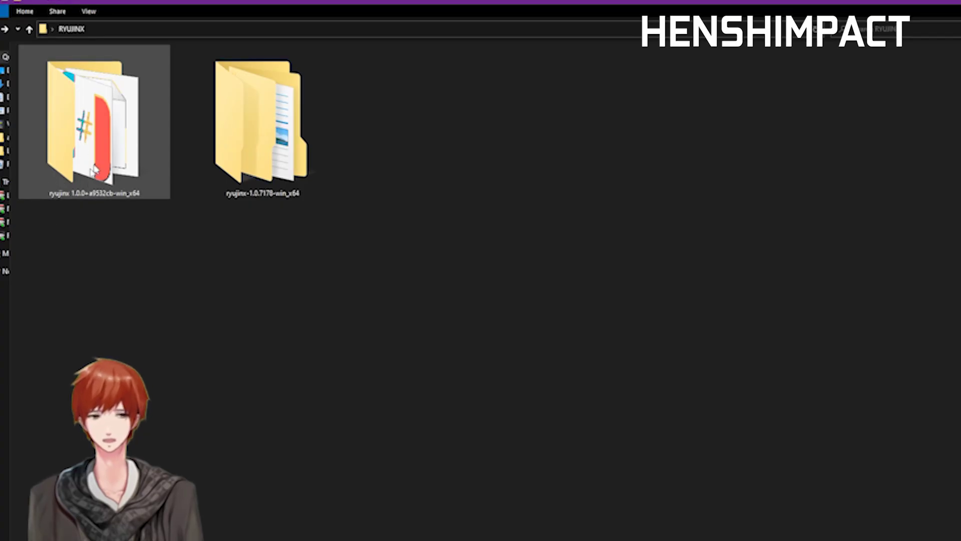
Step: Launch Ryujinx.exe from the ryujinx 1.0.0+a9532cb-win_x64 folder
double_click(106, 168)
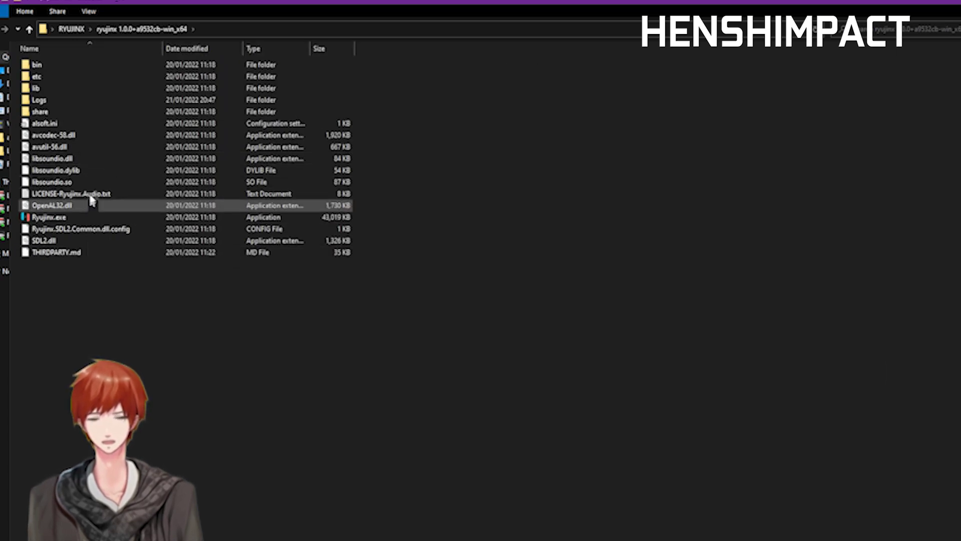
double_click(65, 218)
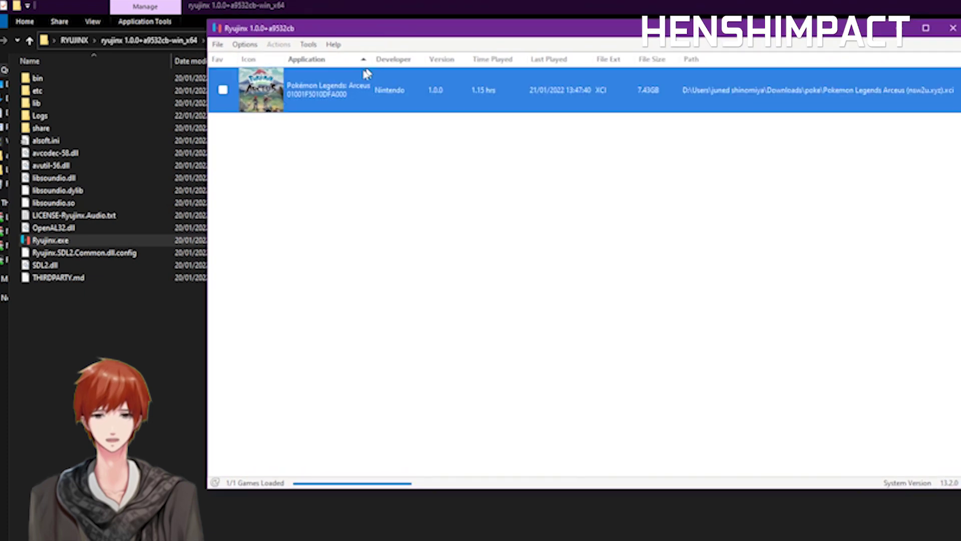
Step: Install firmware from Firmware 13.2.0.zip, replacing system version 13.2.0, and dismiss the success notice
left_click(309, 45)
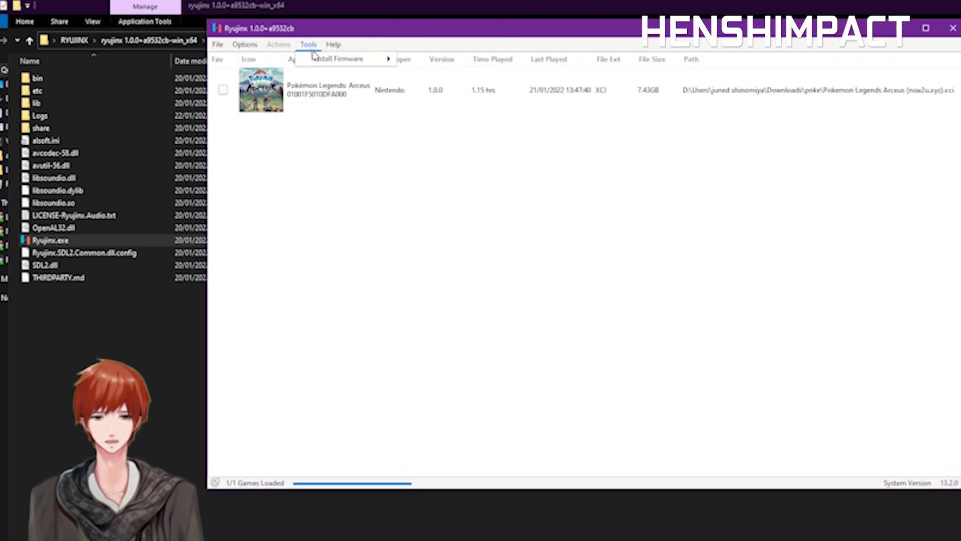
mouse_move(330, 60)
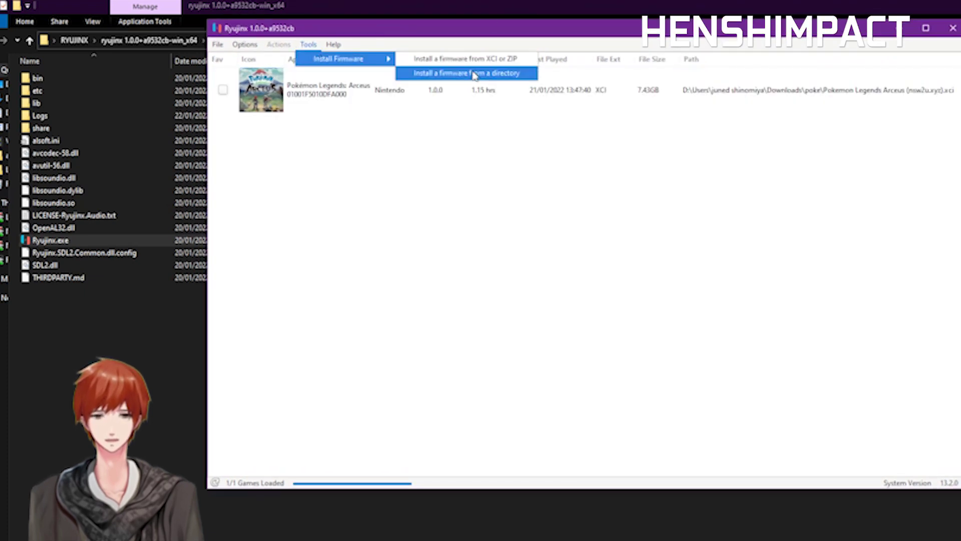
left_click(492, 72)
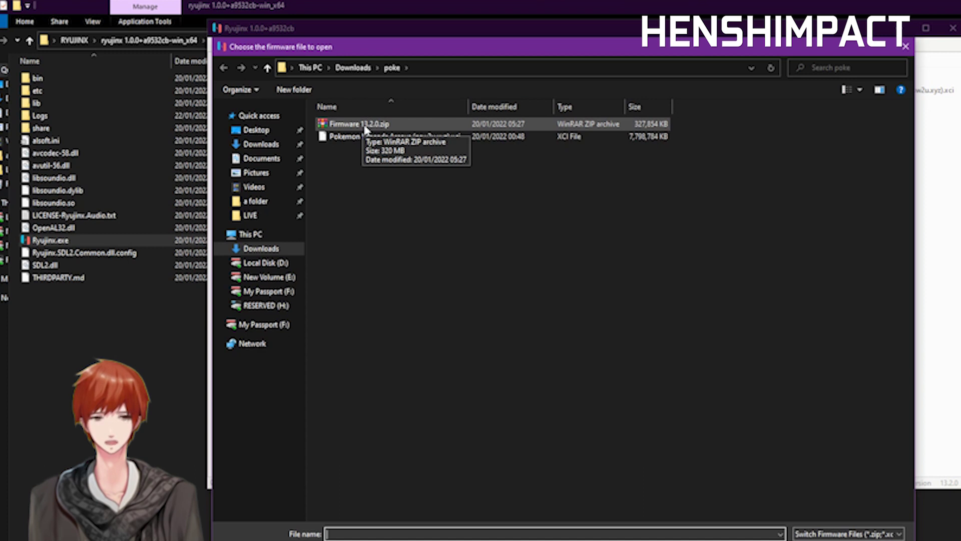
double_click(365, 126)
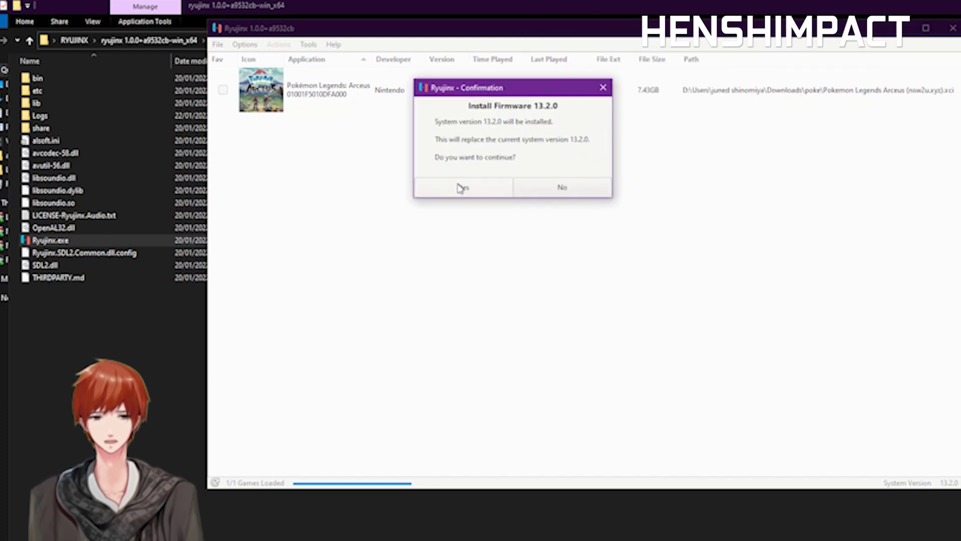
left_click(461, 191)
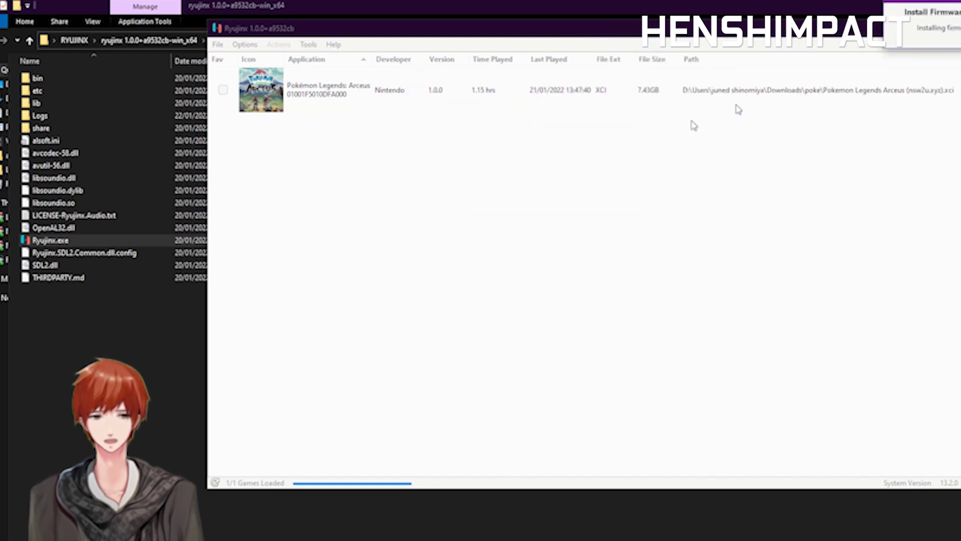
mouse_move(941, 6)
left_mouse_down()
mouse_move(594, 101)
mouse_move(575, 115)
left_mouse_up()
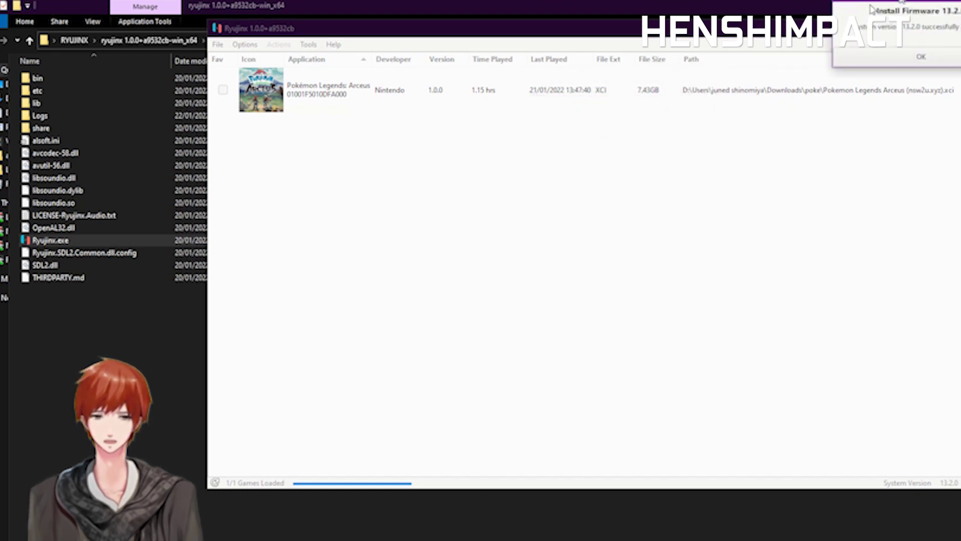
left_click(524, 307)
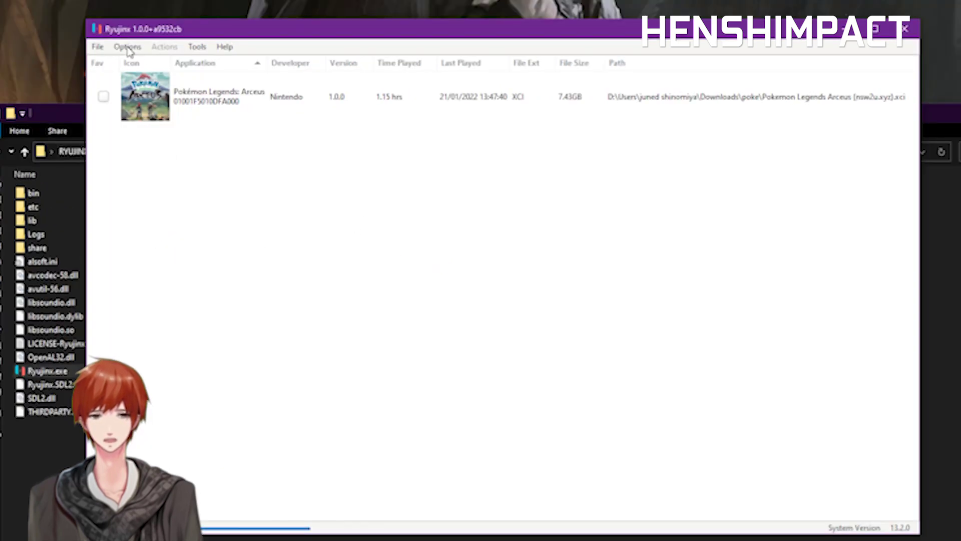
Step: Open Options > Settings, centre the Settings window, and look over the Input page
left_click(128, 47)
left_click(184, 116)
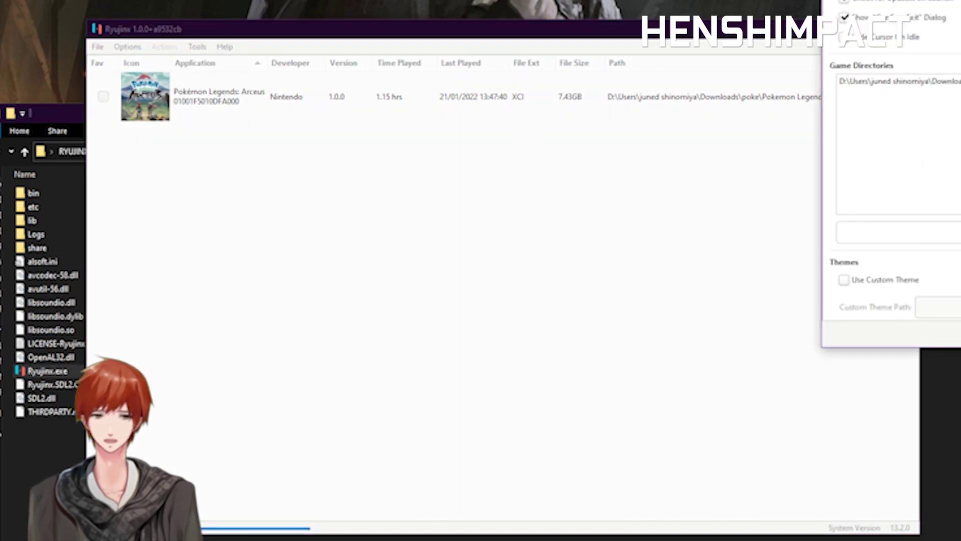
left_click_drag(931, 1, 356, 109)
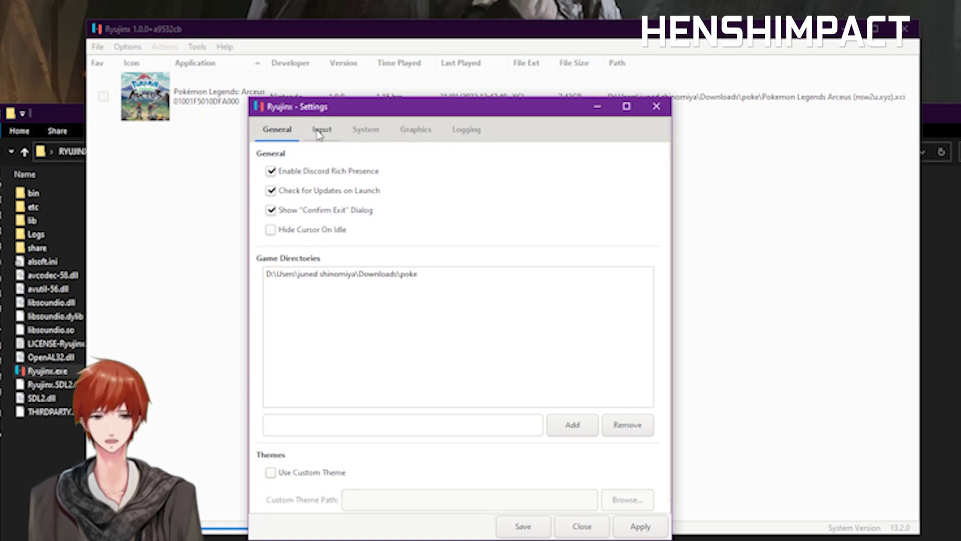
left_click(320, 132)
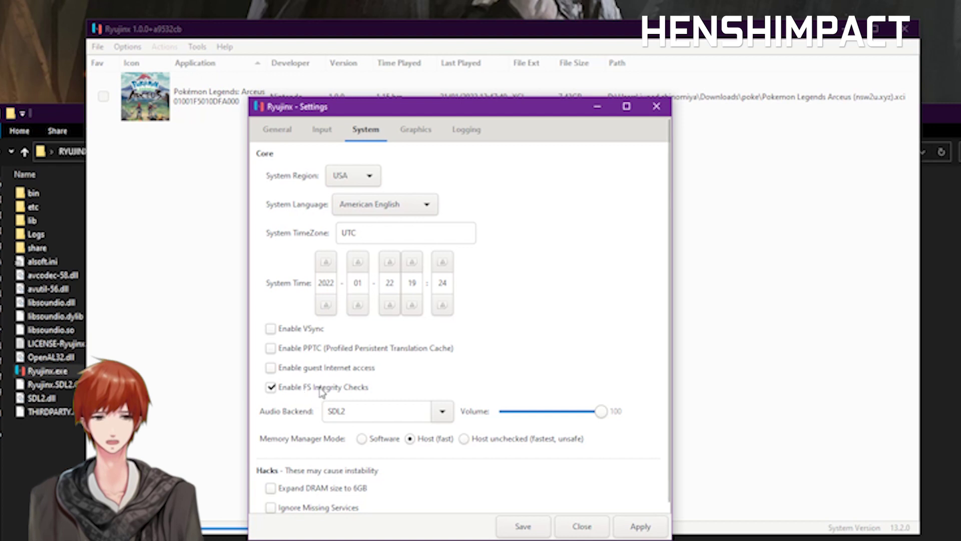
Step: Keep SDL2 as the audio backend and move on to the Graphics settings
left_click(436, 418)
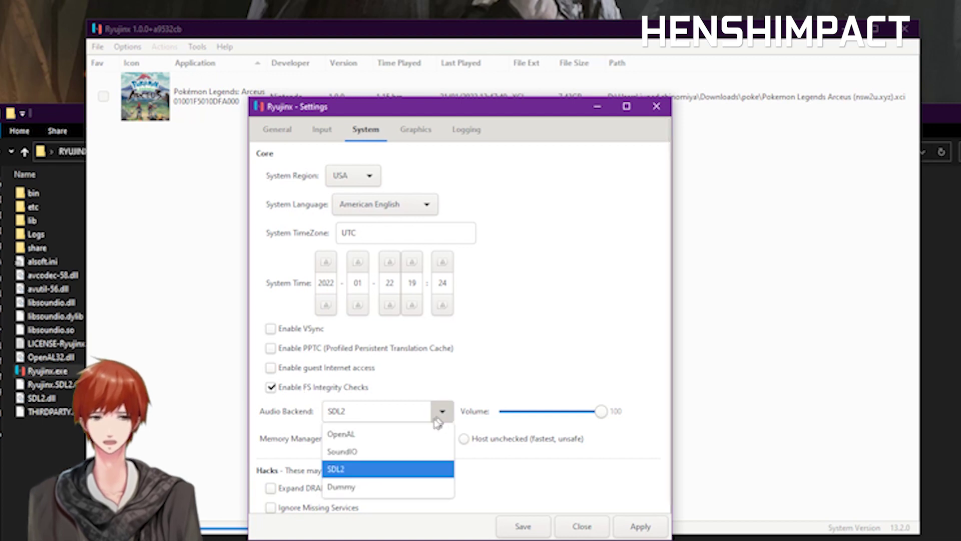
left_click(370, 474)
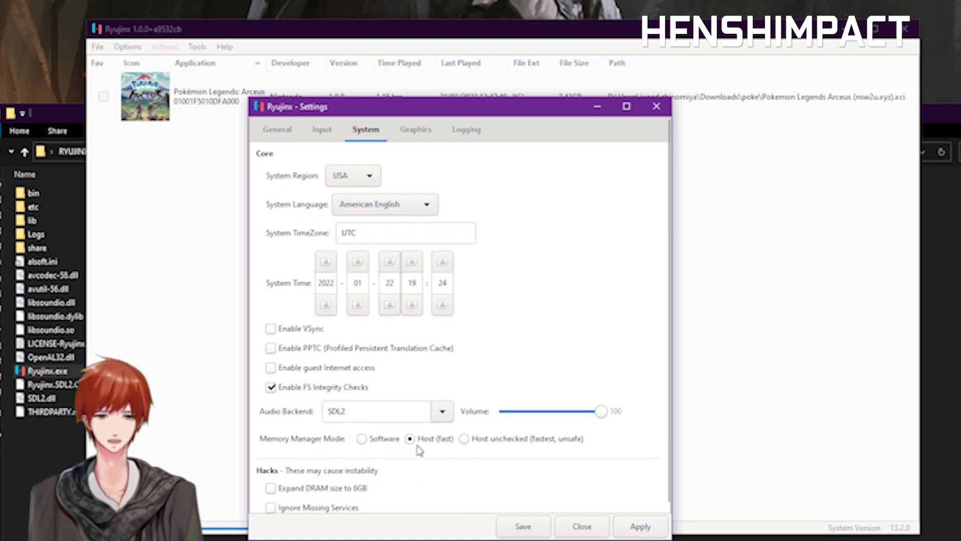
scroll(431, 447, "down", 1)
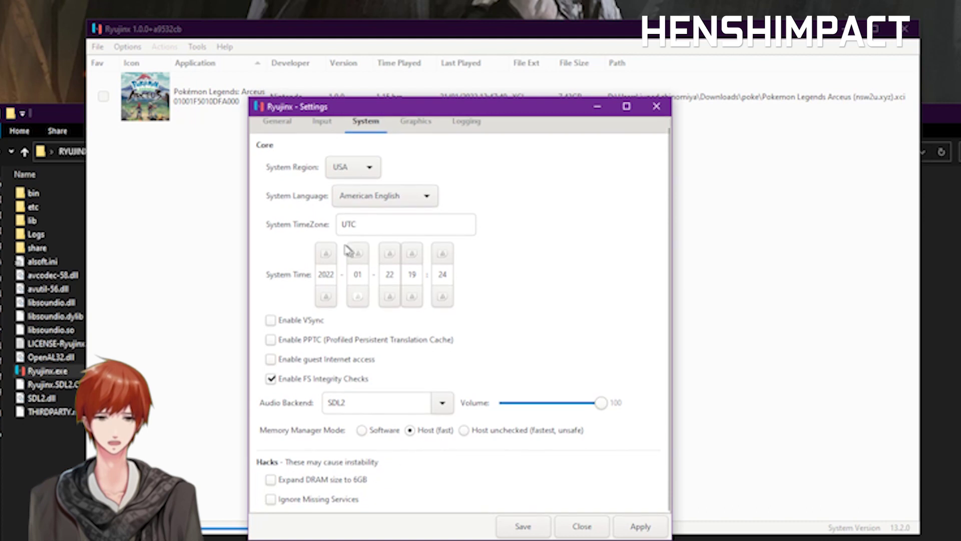
left_click(415, 123)
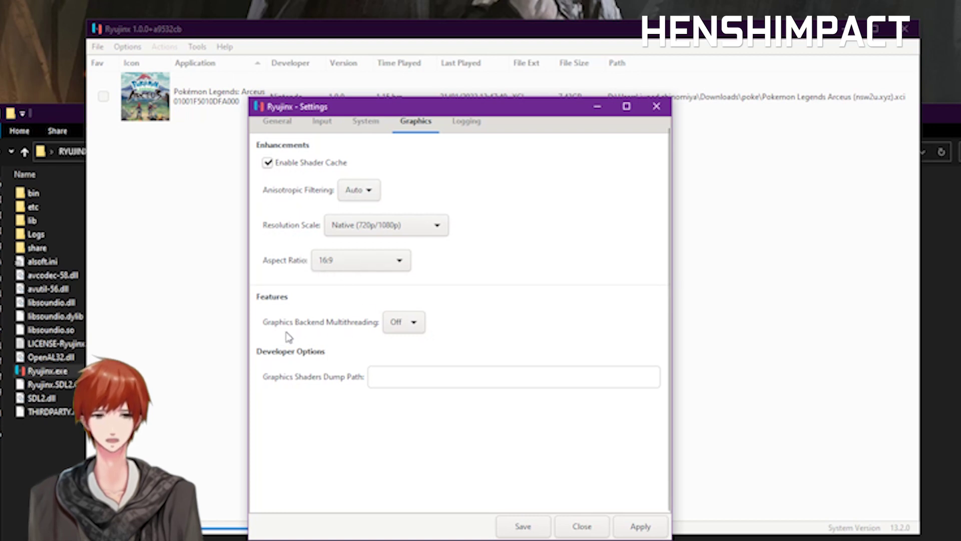
Step: Leave Graphics Backend Multithreading on Off, check the Logging page, and return to Graphics
left_click(418, 328)
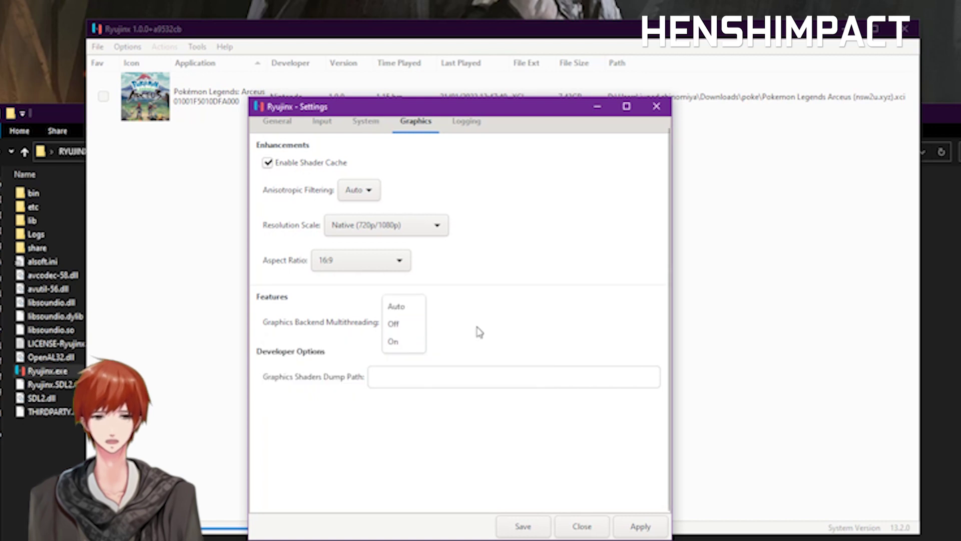
left_click(421, 324)
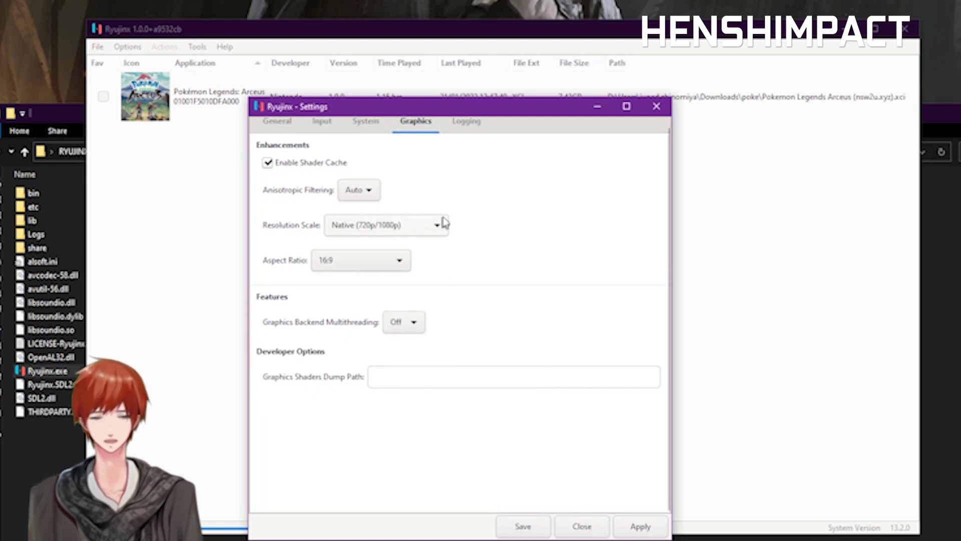
left_click(463, 125)
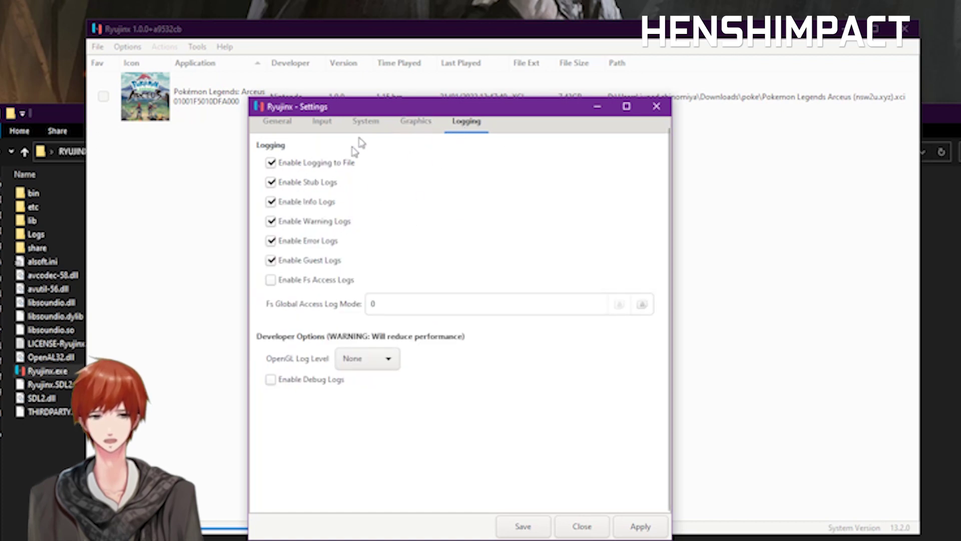
left_click(420, 126)
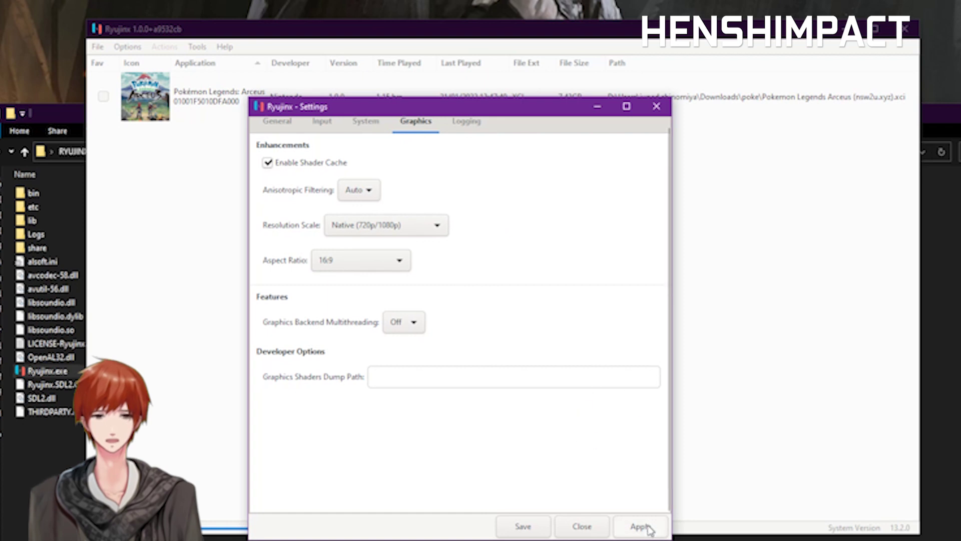
left_click(525, 526)
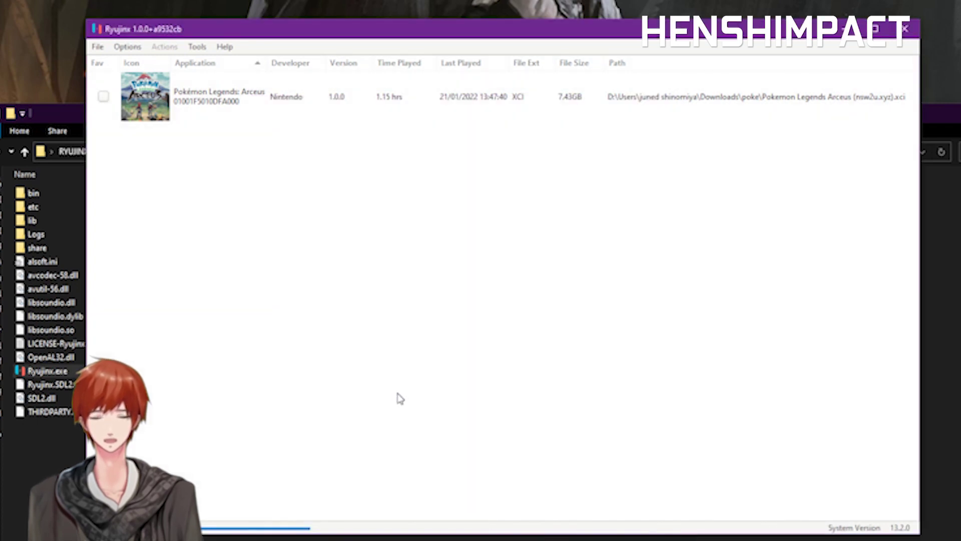
left_click_drag(431, 31, 427, 168)
left_click(269, 233)
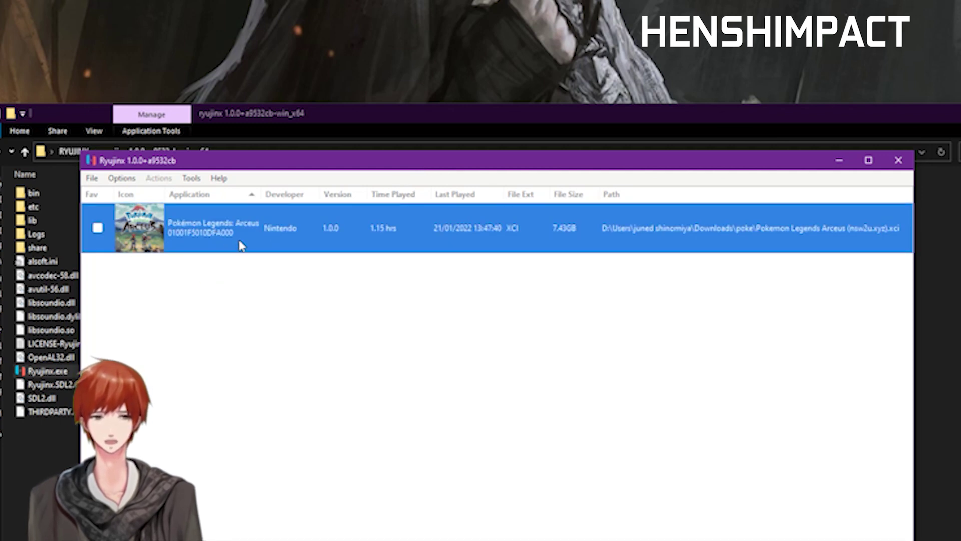
left_click(255, 260)
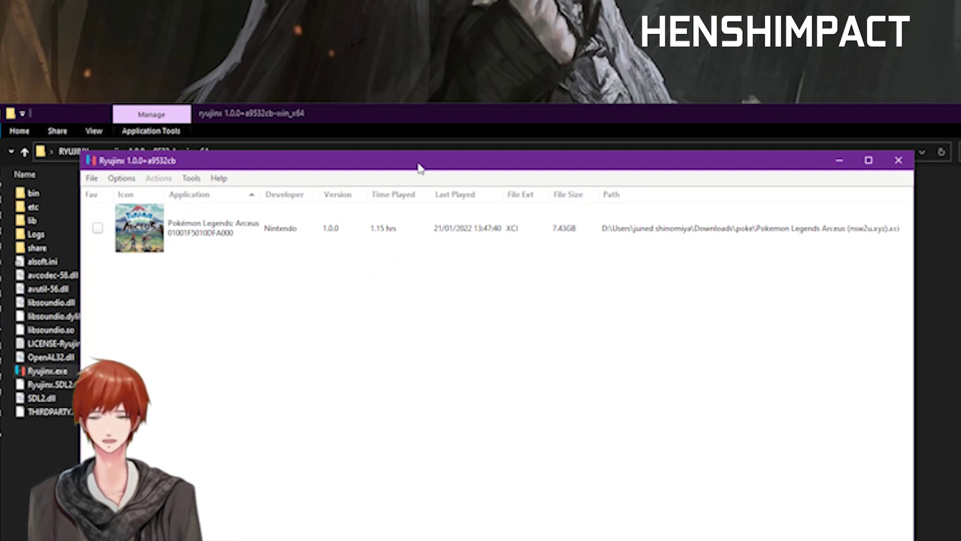
left_click_drag(419, 171, 429, 200)
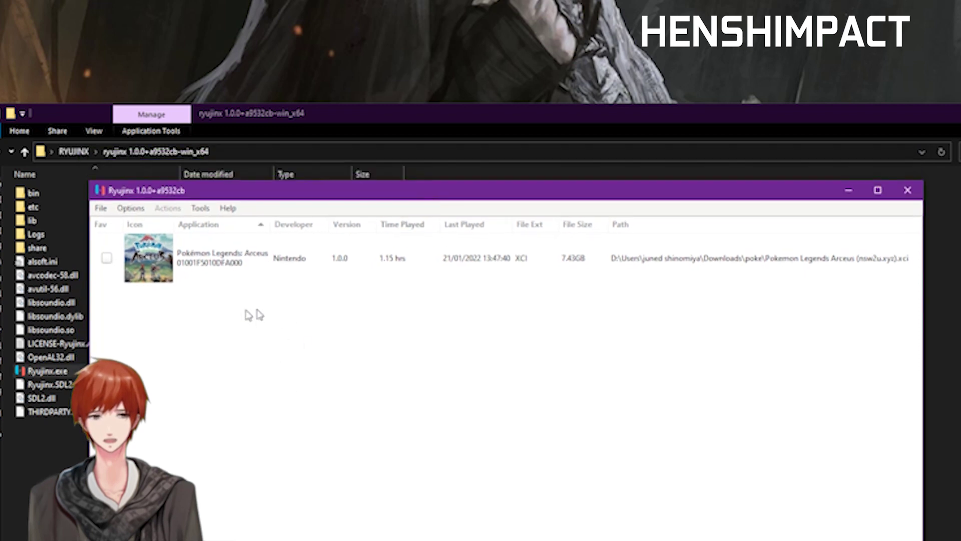